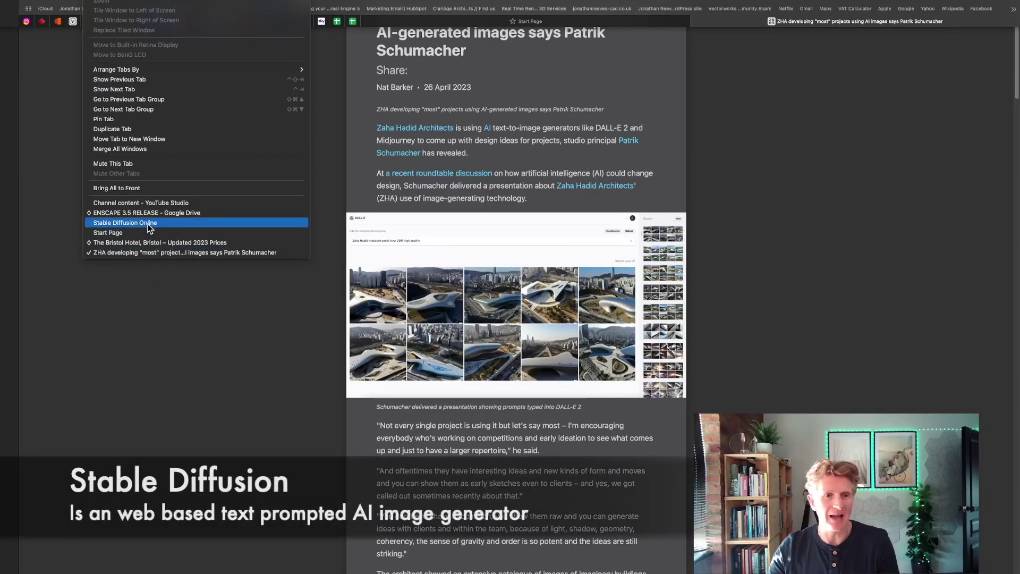
Bring Stable Diffusion Online forward and enlarge the first generated Zaha Hadid–style museum image.
{"action": "left_click", "coordinate": [129, 220]}
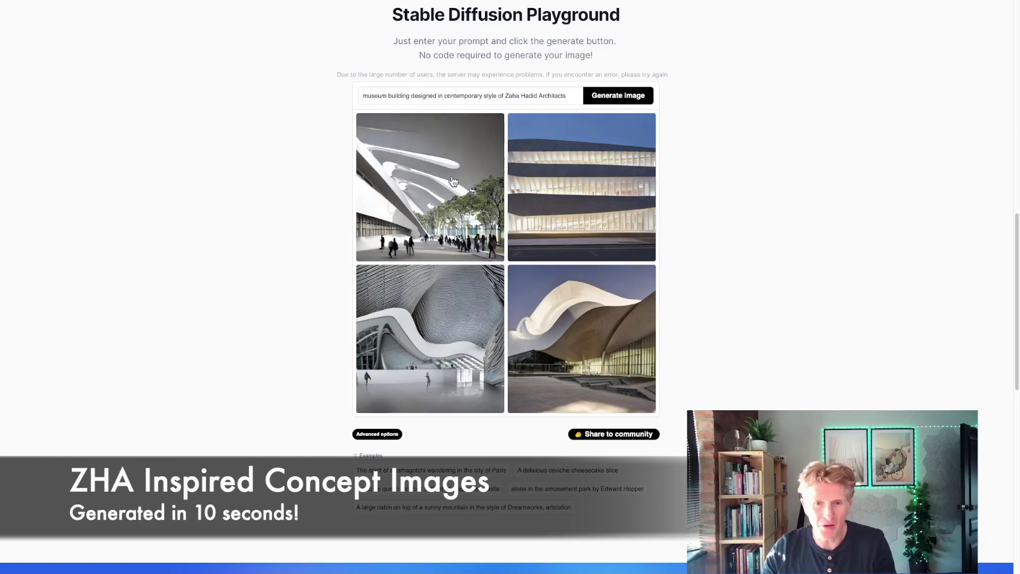
{"action": "left_click", "coordinate": [428, 194]}
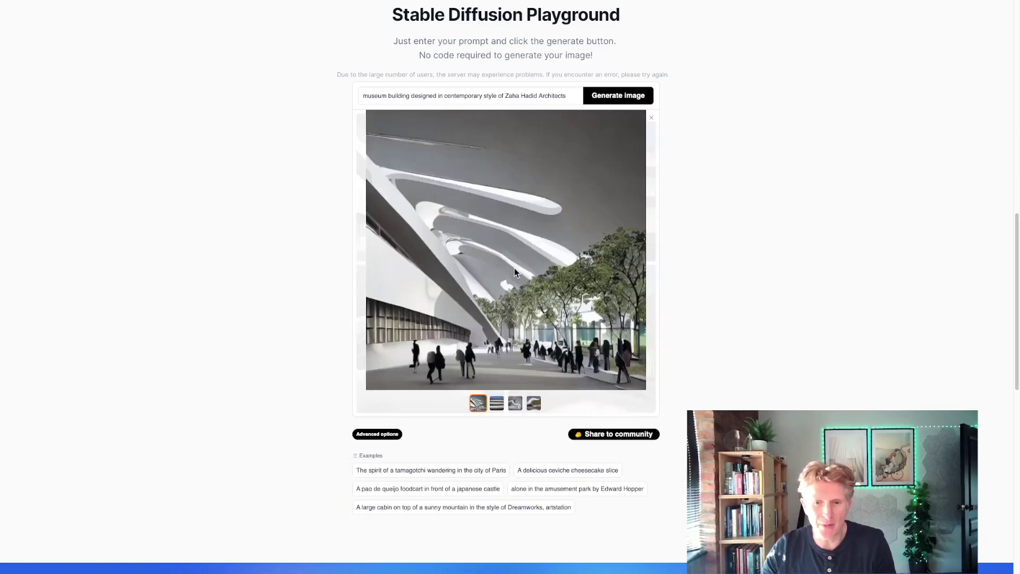
View the second, third and fourth museum images enlarged, then return to the first.
{"action": "left_click", "coordinate": [509, 290]}
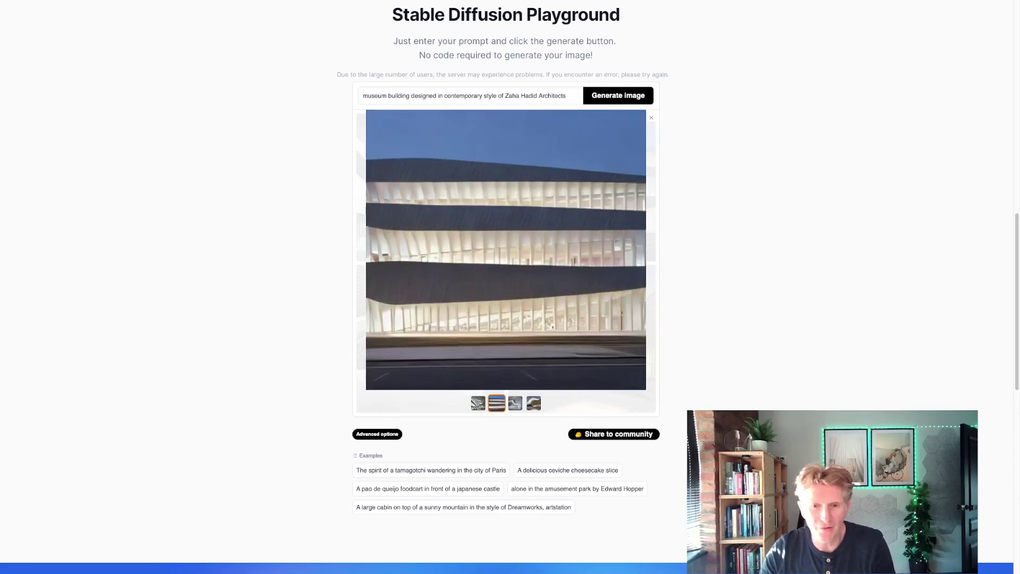
{"action": "key", "text": "Right"}
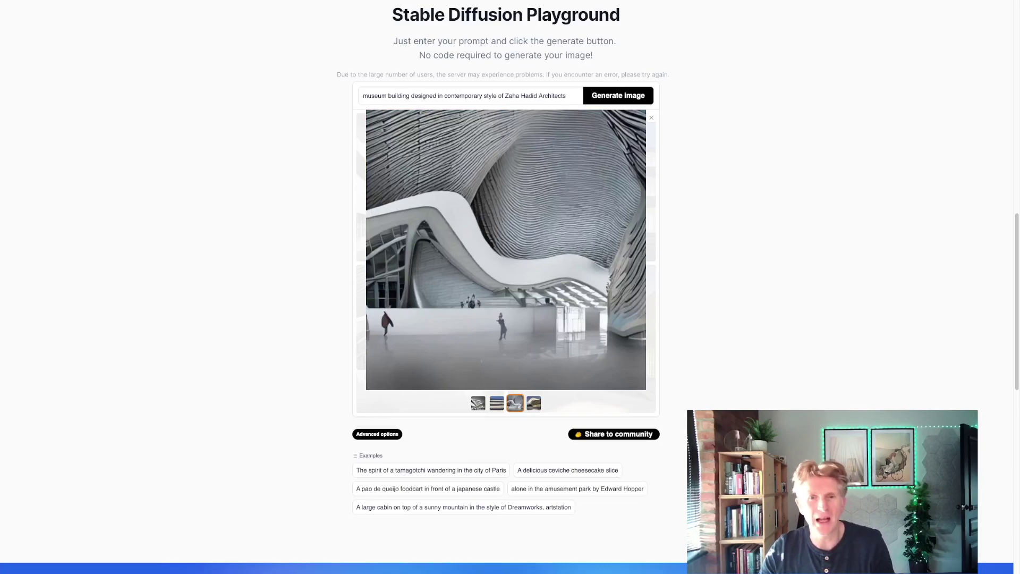
{"action": "key", "text": "Right"}
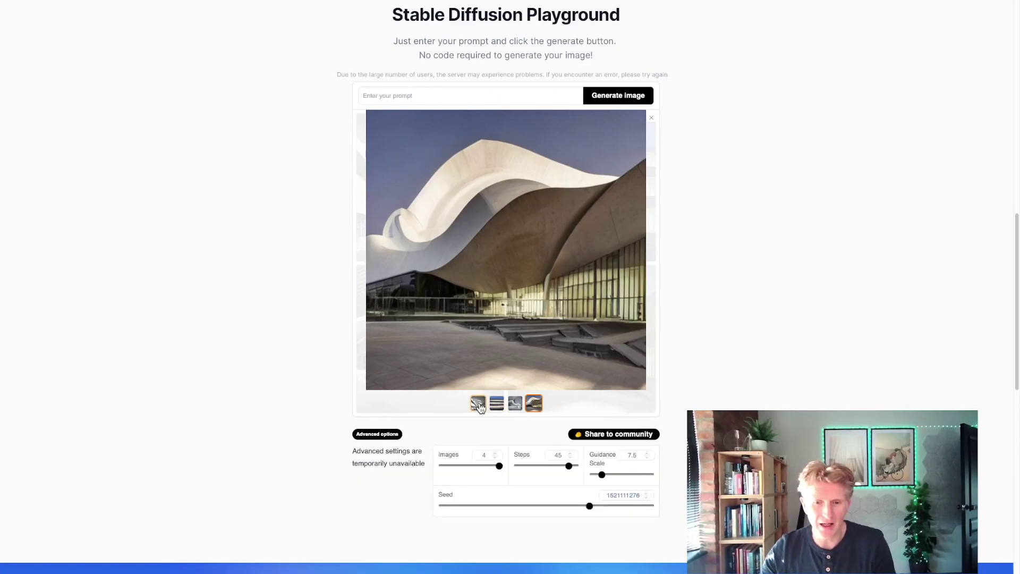
{"action": "left_click", "coordinate": [479, 405]}
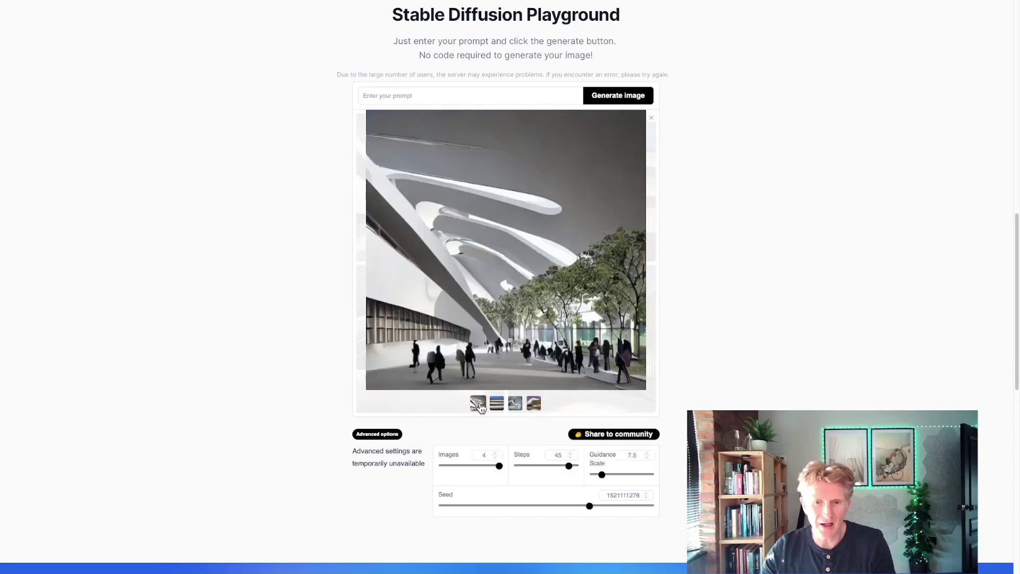
Download the first and second museum images, allowing the site to download files.
{"action": "right_click", "coordinate": [486, 222]}
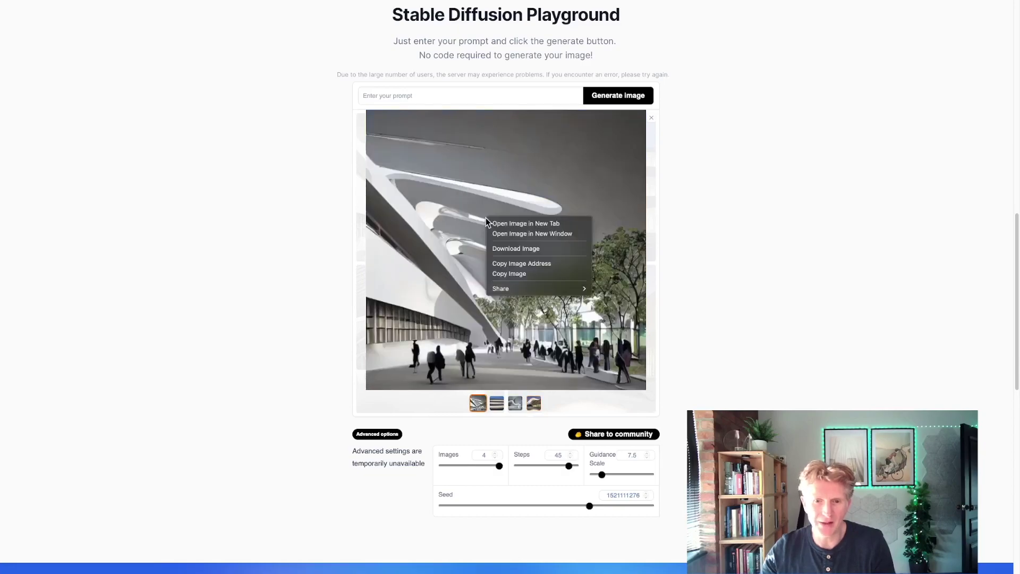
{"action": "left_click", "coordinate": [506, 249]}
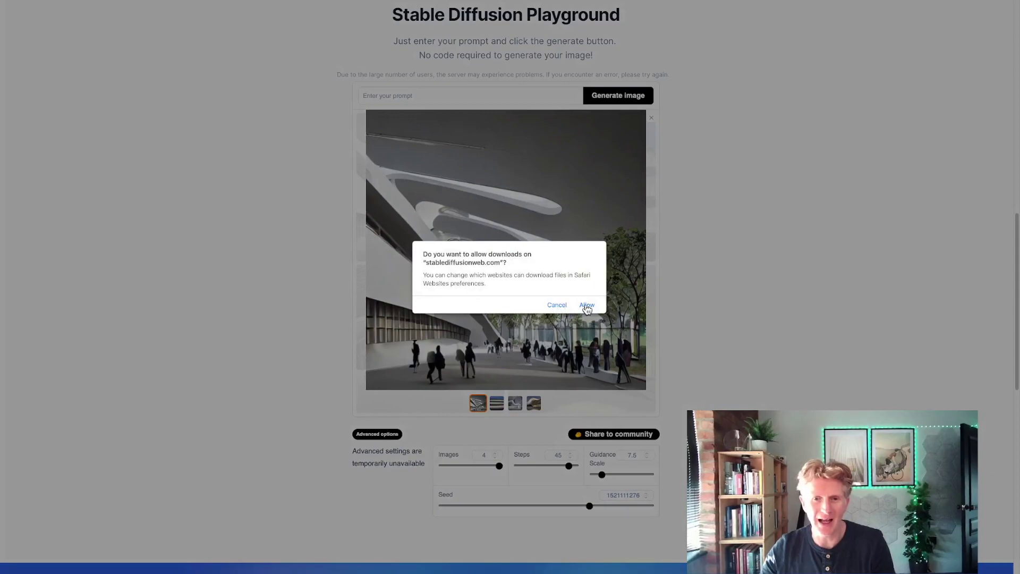
{"action": "left_click", "coordinate": [586, 306]}
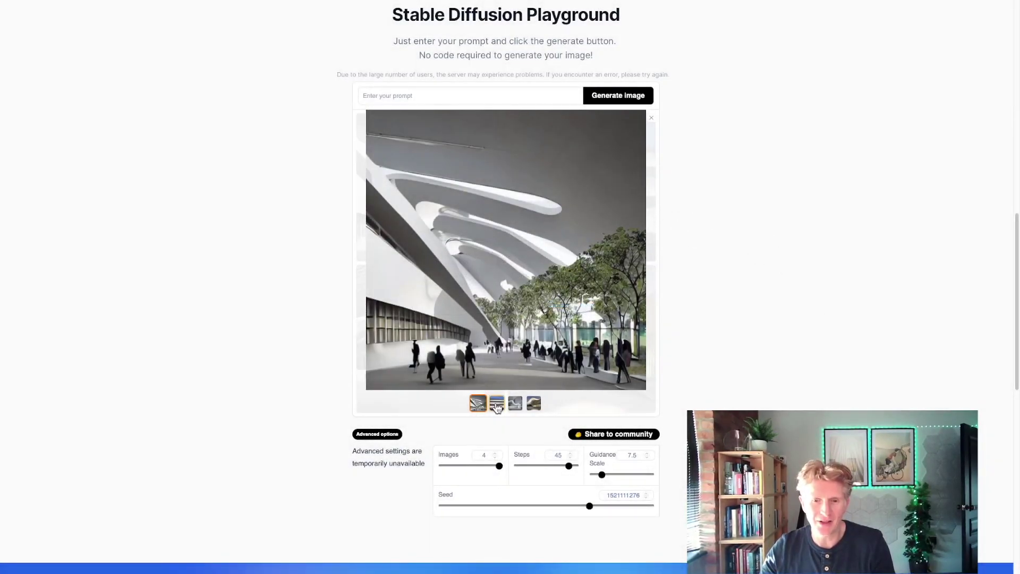
{"action": "left_click", "coordinate": [496, 404]}
{"action": "right_click", "coordinate": [505, 267]}
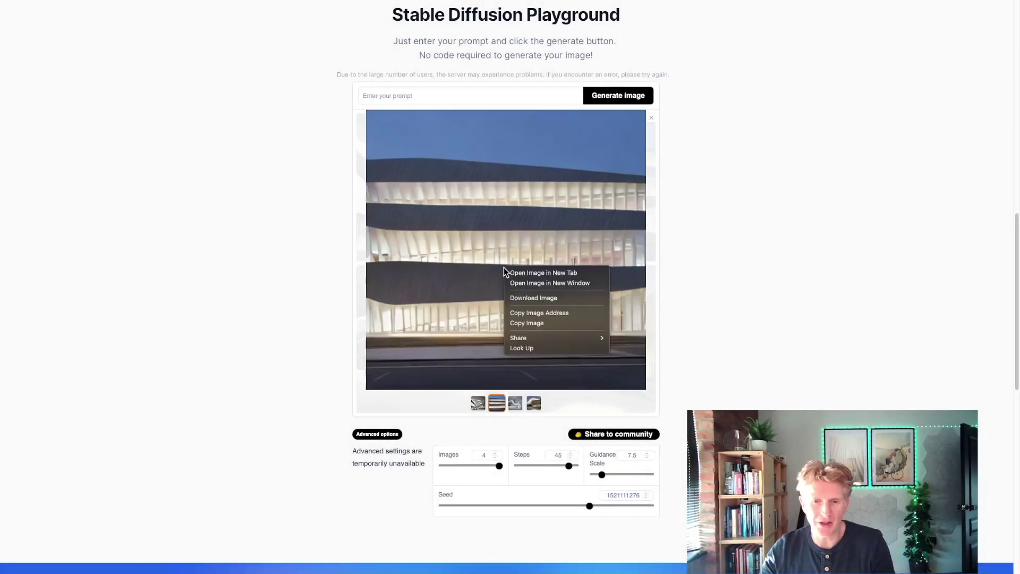
{"action": "left_click", "coordinate": [520, 299]}
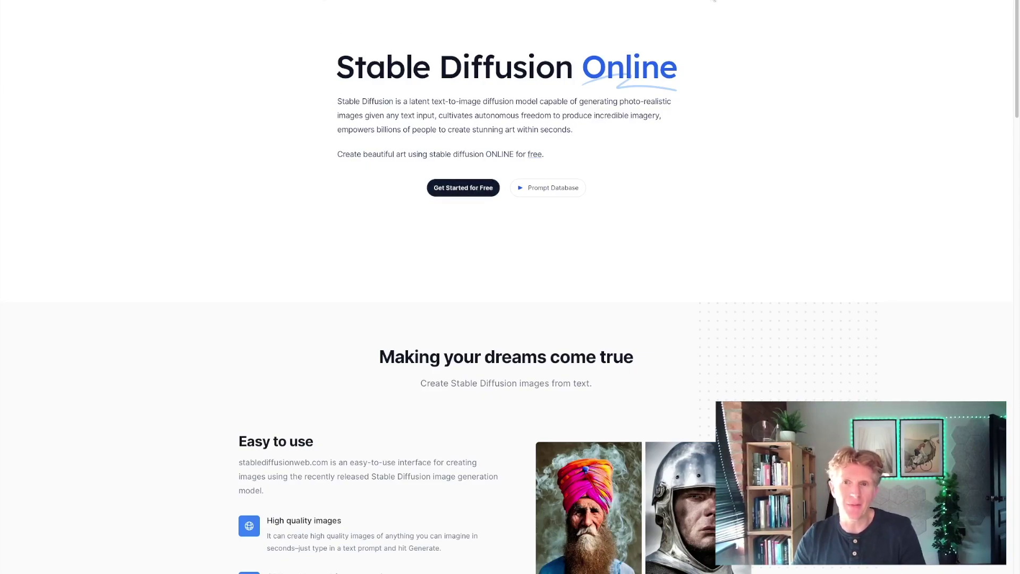
Scroll the stablediffusionweb.com page to its free text-to-image generator introduction.
{"action": "scroll", "coordinate": [503, 95], "scroll_direction": "down", "scroll_amount": 3}
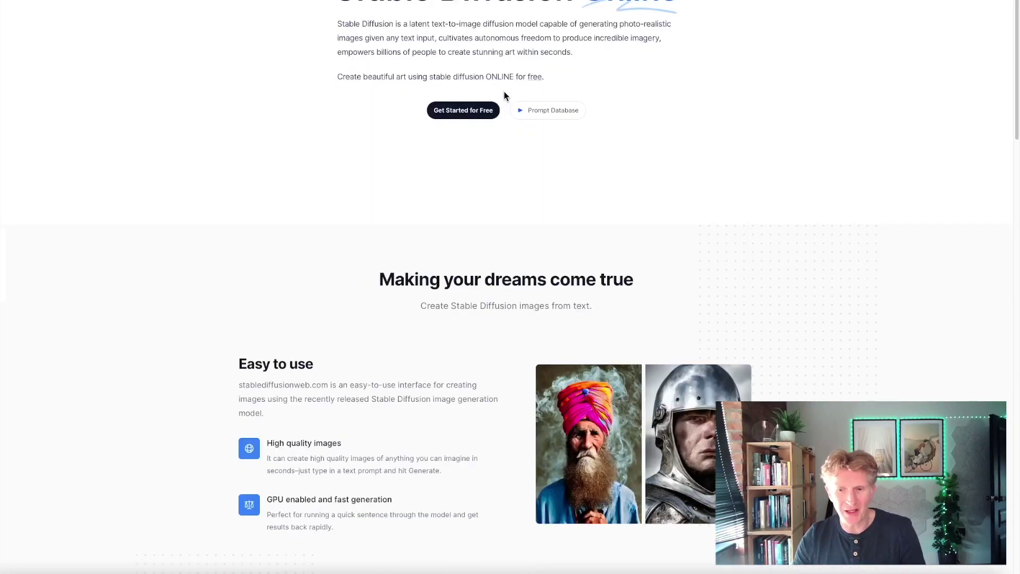
Enter the prompt 'residential tower in the style of Zaha Hadid Architects in desert' and generate images.
{"action": "scroll", "coordinate": [611, 152], "scroll_direction": "down", "scroll_amount": 5}
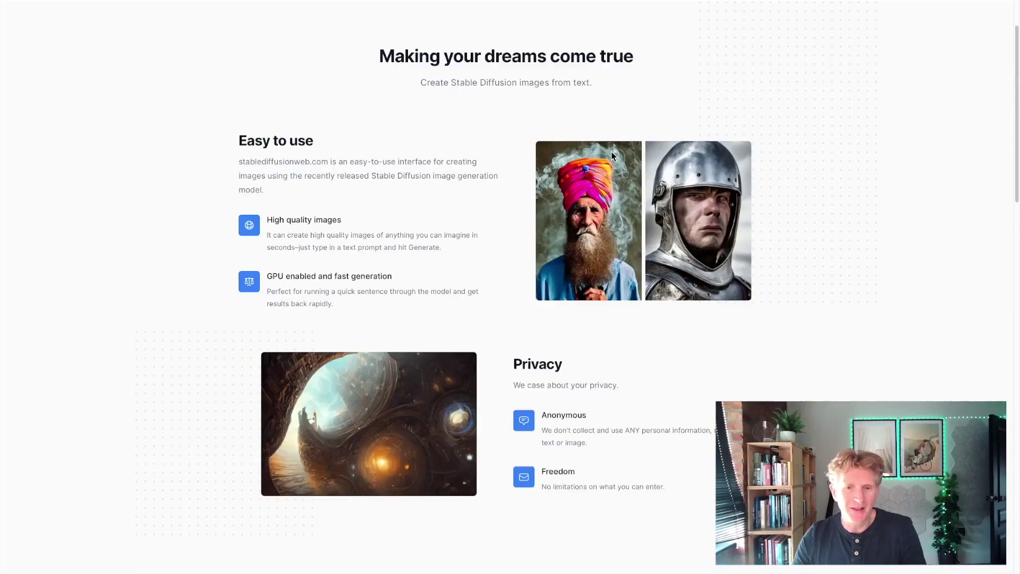
{"action": "scroll", "coordinate": [609, 159], "scroll_direction": "down", "scroll_amount": 7}
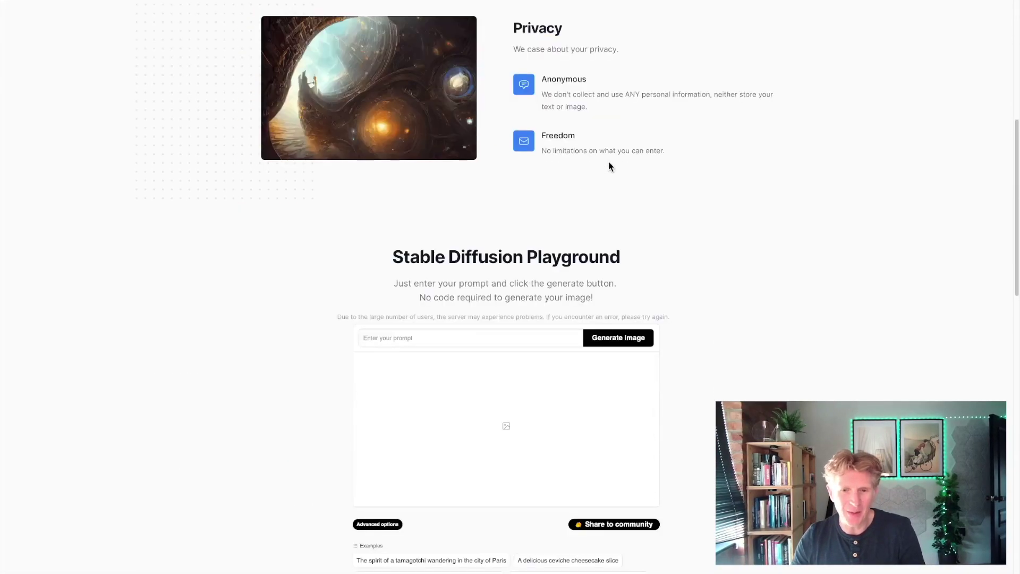
{"action": "left_click", "coordinate": [391, 241]}
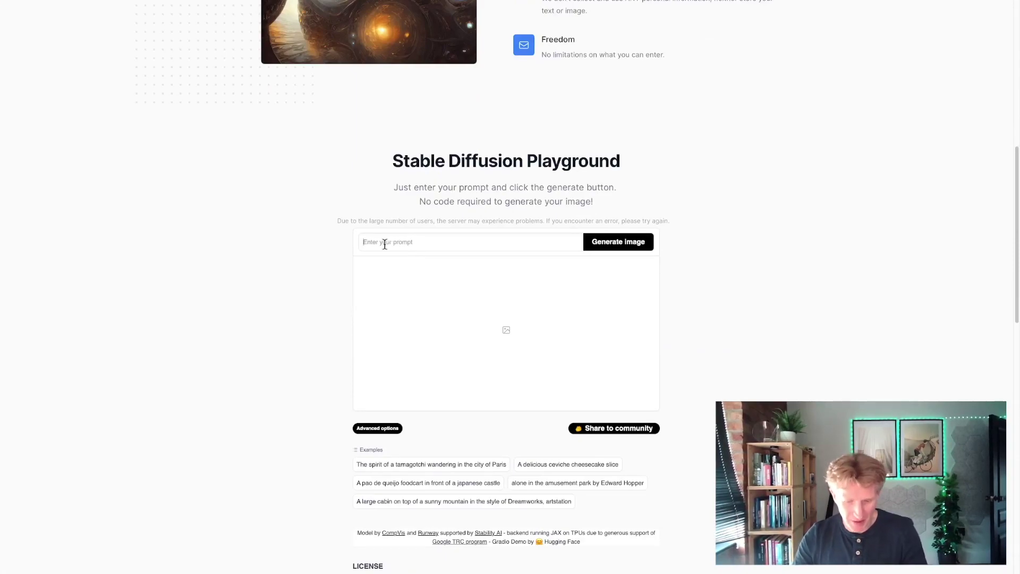
{"action": "type", "text": "residential tower in the style of Zaha Hadid Architects"}
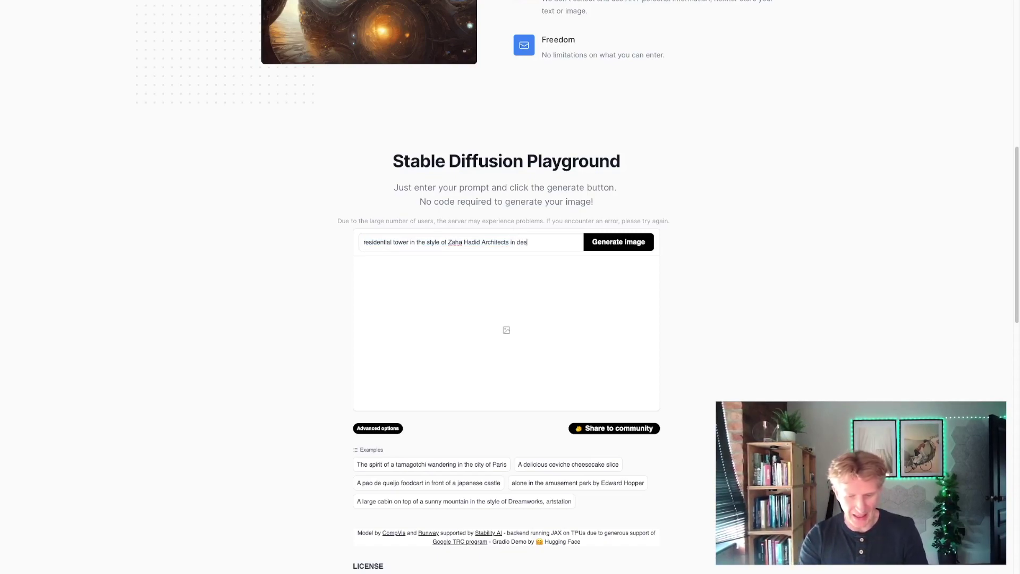
{"action": "type", "text": "in desrt"}
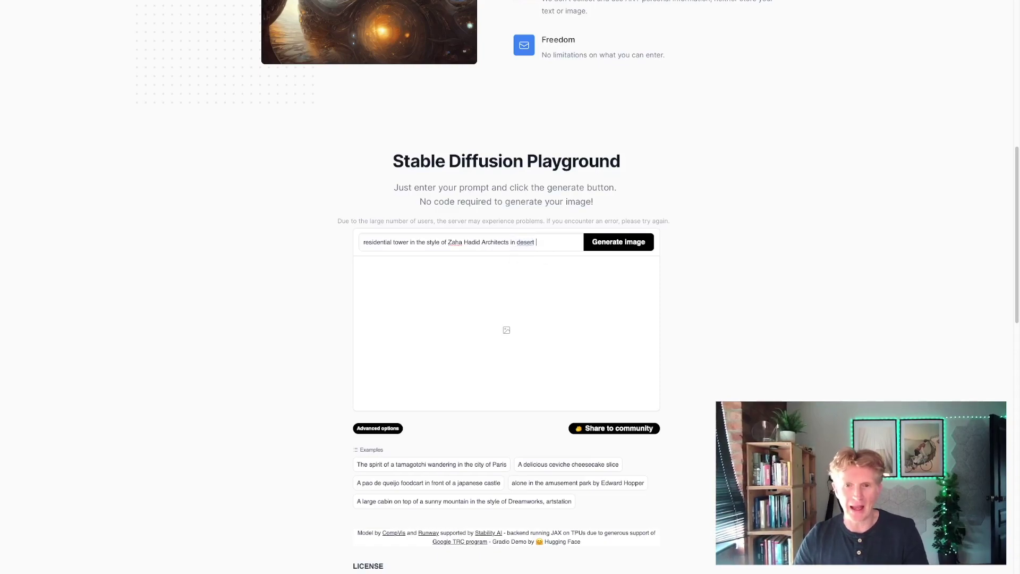
{"action": "left_click", "coordinate": [635, 245]}
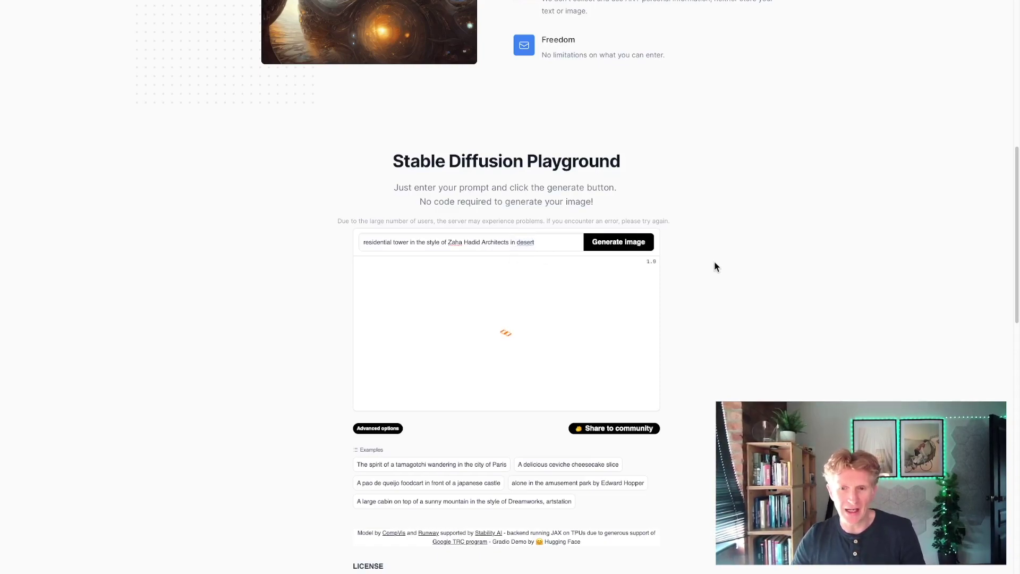
Enlarge the first of the four generated desert tower images and zoom the page in.
{"action": "scroll", "coordinate": [715, 265], "scroll_direction": "down", "scroll_amount": 1}
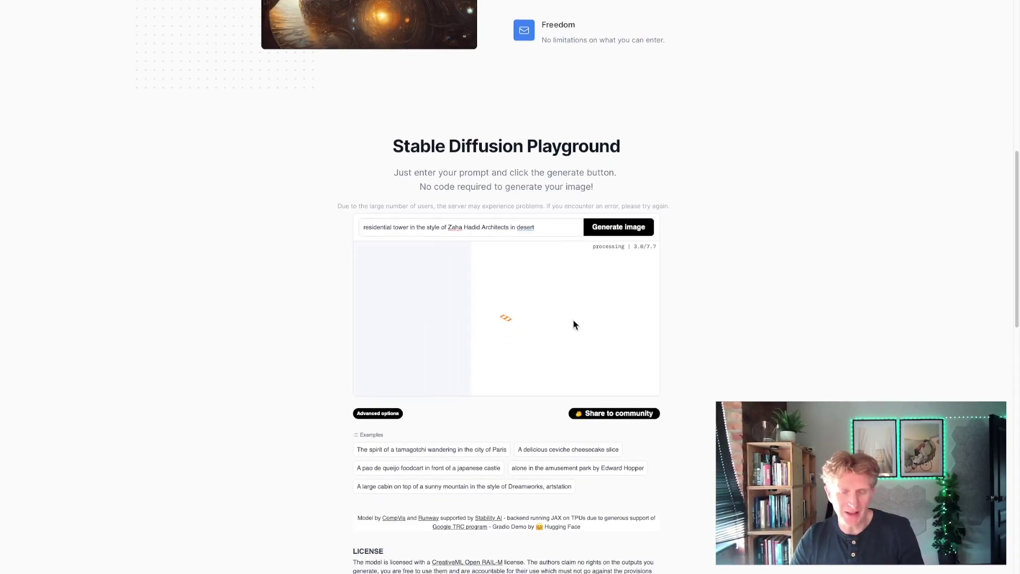
{"action": "scroll", "coordinate": [702, 333], "scroll_direction": "down", "scroll_amount": 1}
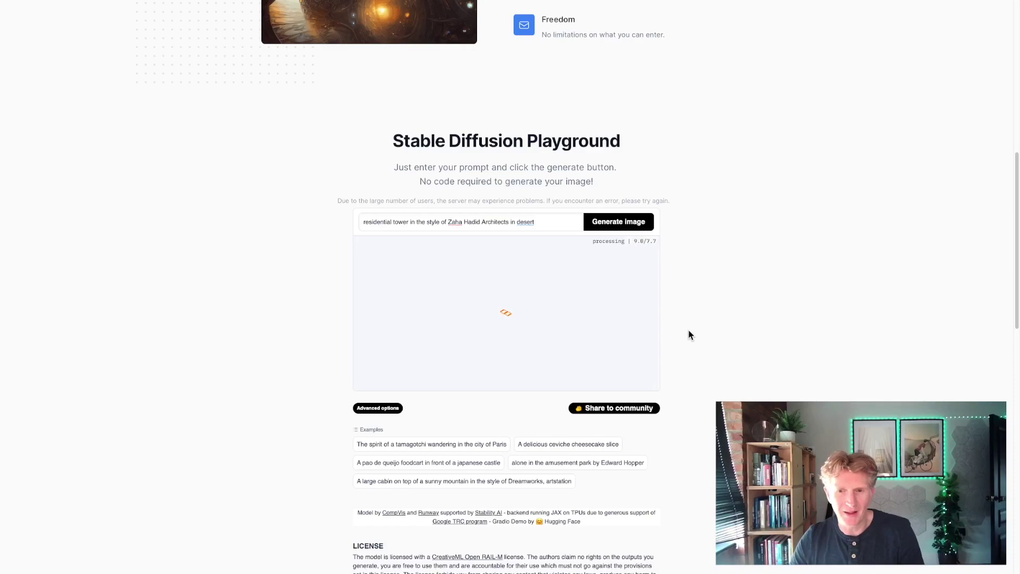
{"action": "scroll", "coordinate": [689, 335], "scroll_direction": "down", "scroll_amount": 3}
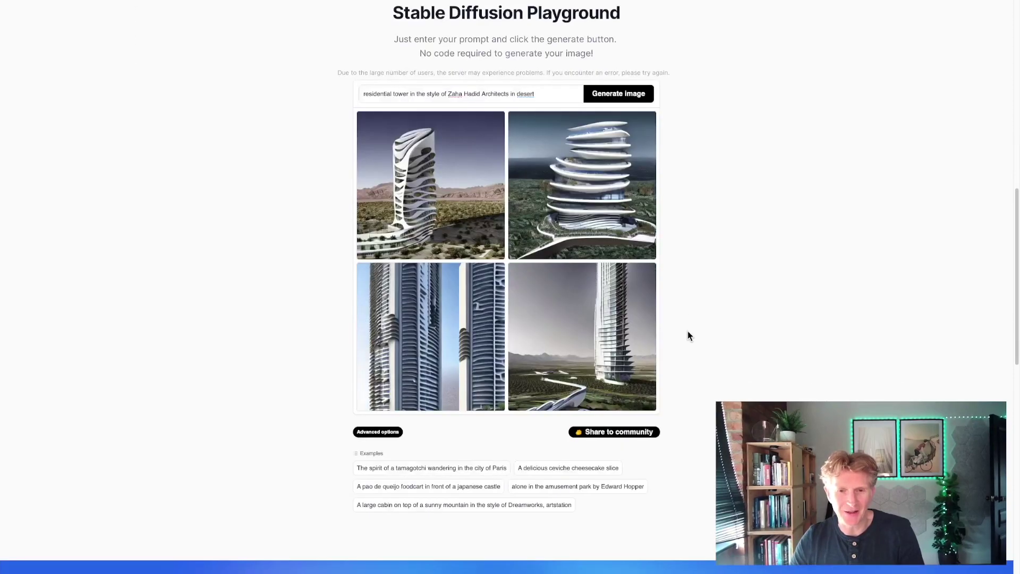
{"action": "left_click", "coordinate": [429, 203]}
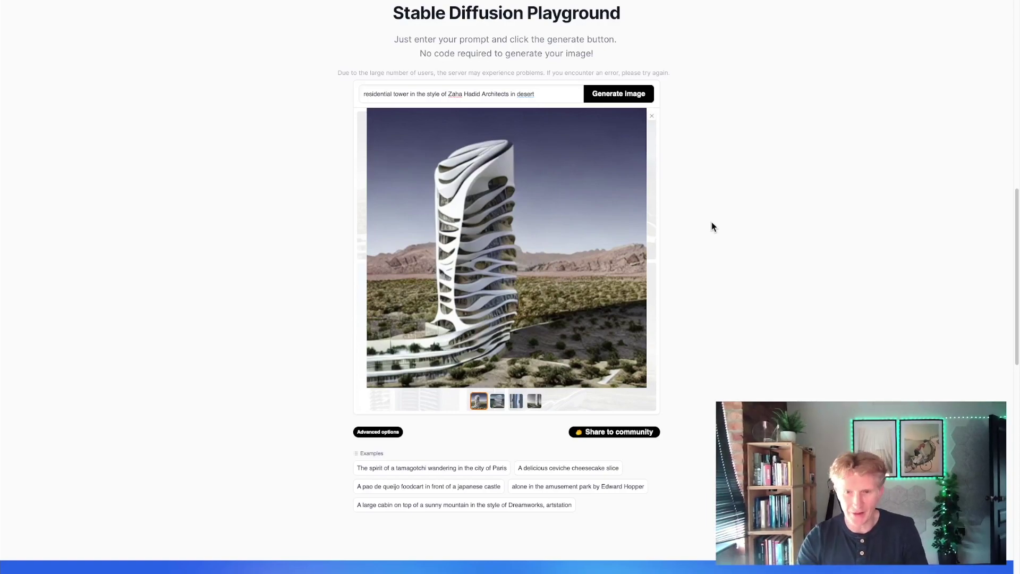
{"action": "key", "text": "ctrl+plus"}
{"action": "scroll", "coordinate": [711, 226], "scroll_direction": "down", "scroll_amount": 2}
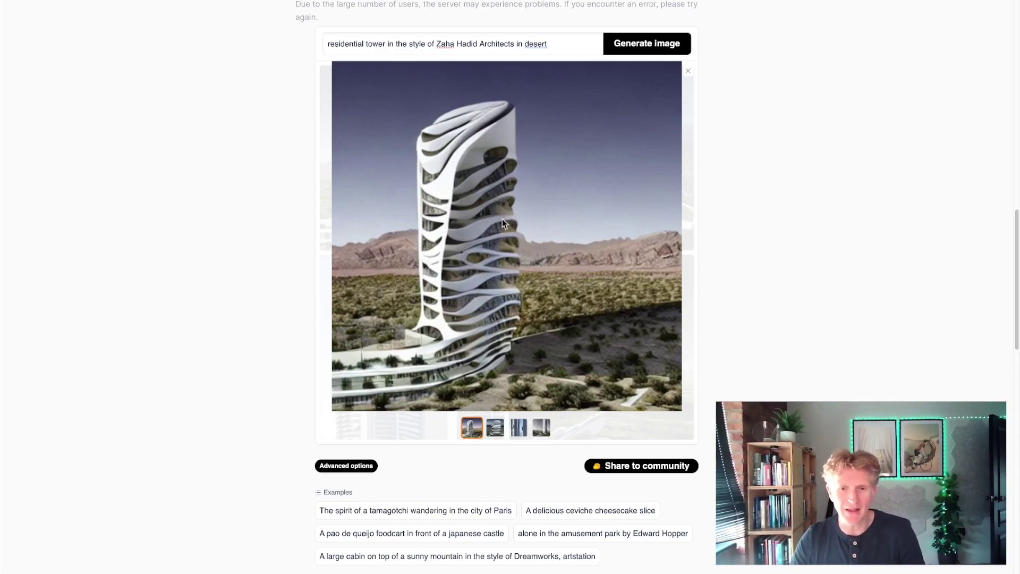
View the second, third and fourth desert tower images enlarged, then select 'desert' in the prompt.
{"action": "left_click", "coordinate": [495, 429]}
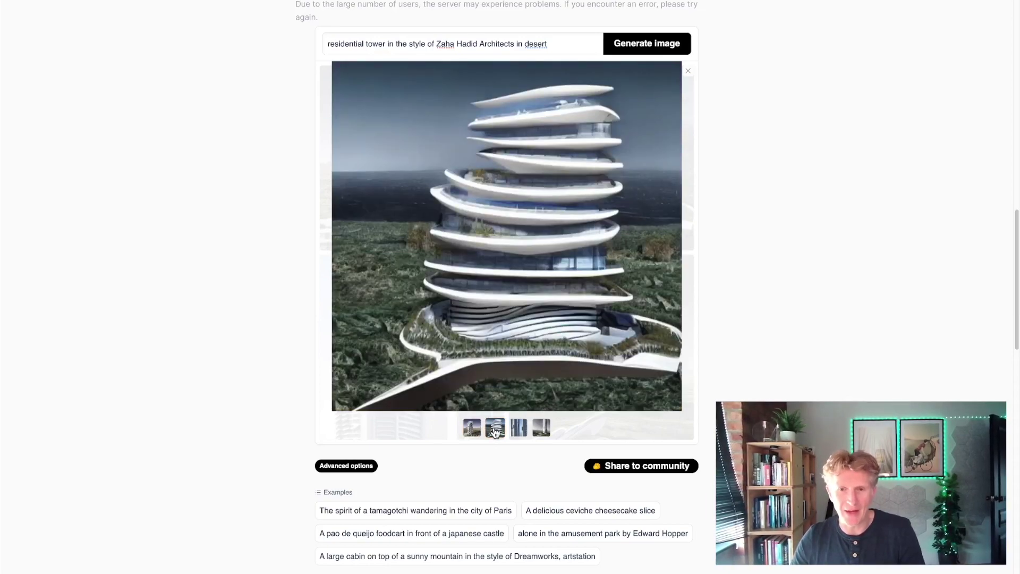
{"action": "left_click", "coordinate": [495, 429]}
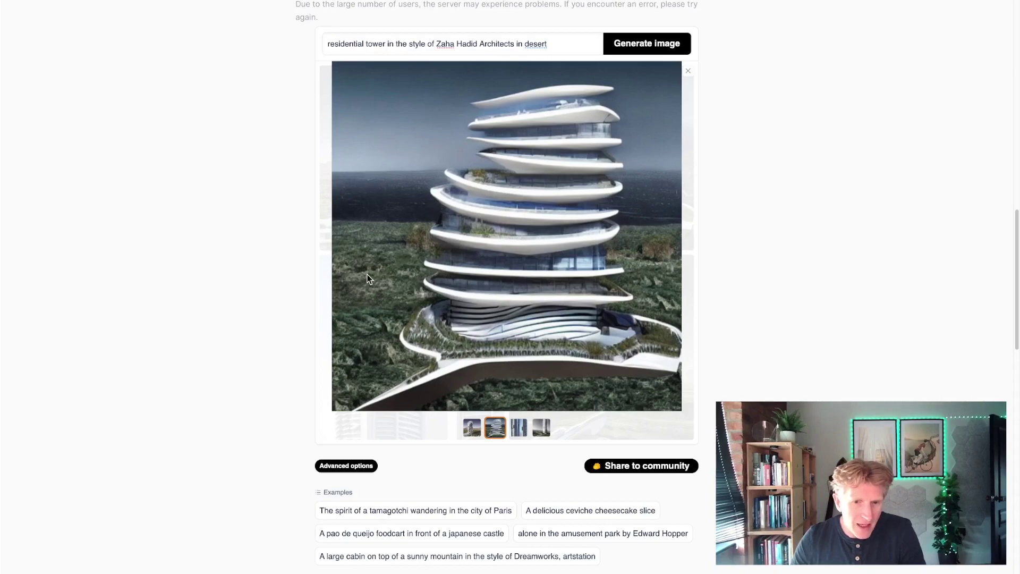
{"action": "left_click", "coordinate": [519, 429]}
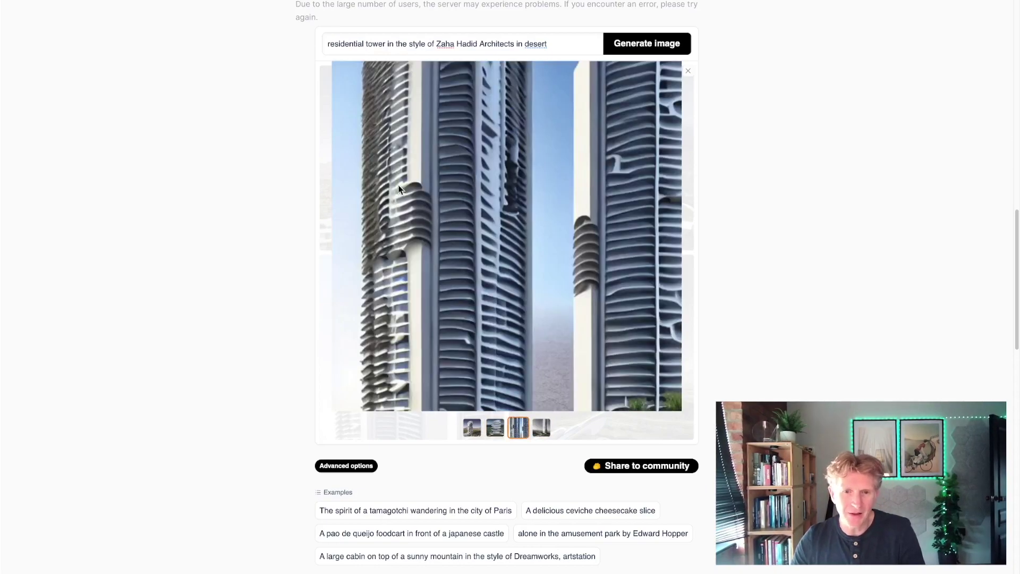
{"action": "left_click", "coordinate": [541, 429]}
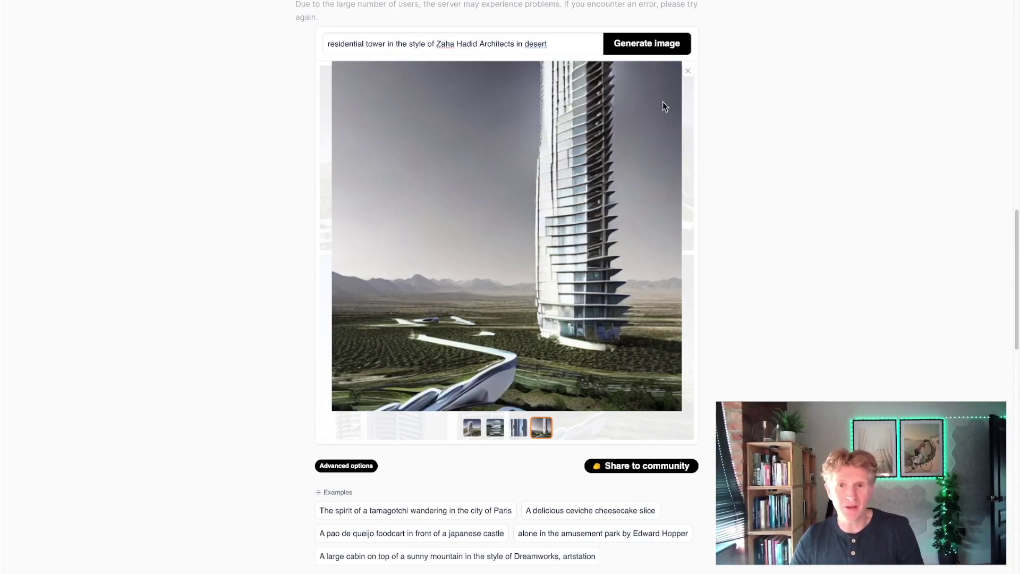
{"action": "left_click_drag", "start_coordinate": [524, 44], "coordinate": [553, 45]}
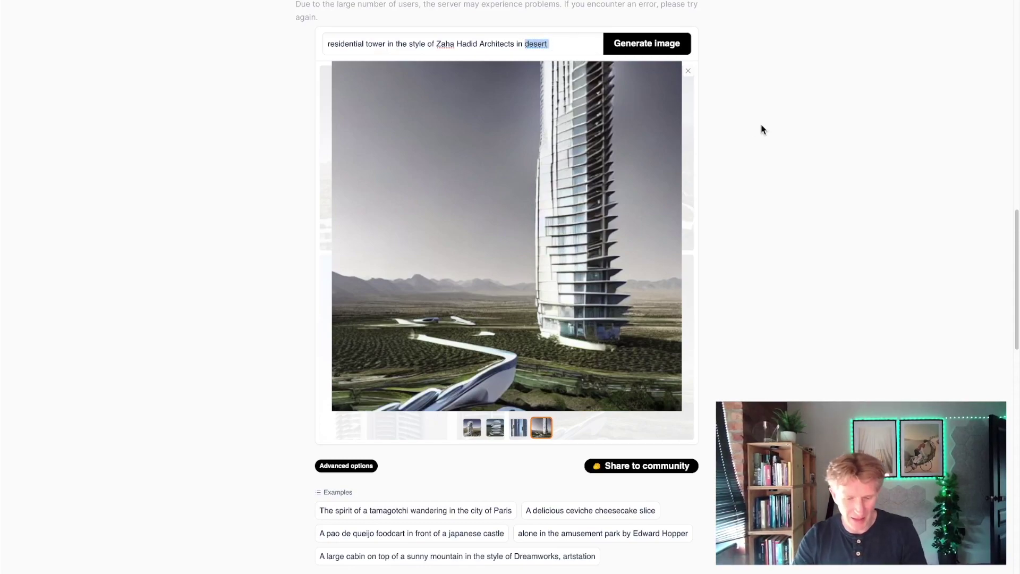
Change the prompt to 'office tower in the style of Zaha Hadid Architects in jungle' and generate.
{"action": "type", "text": "jungle"}
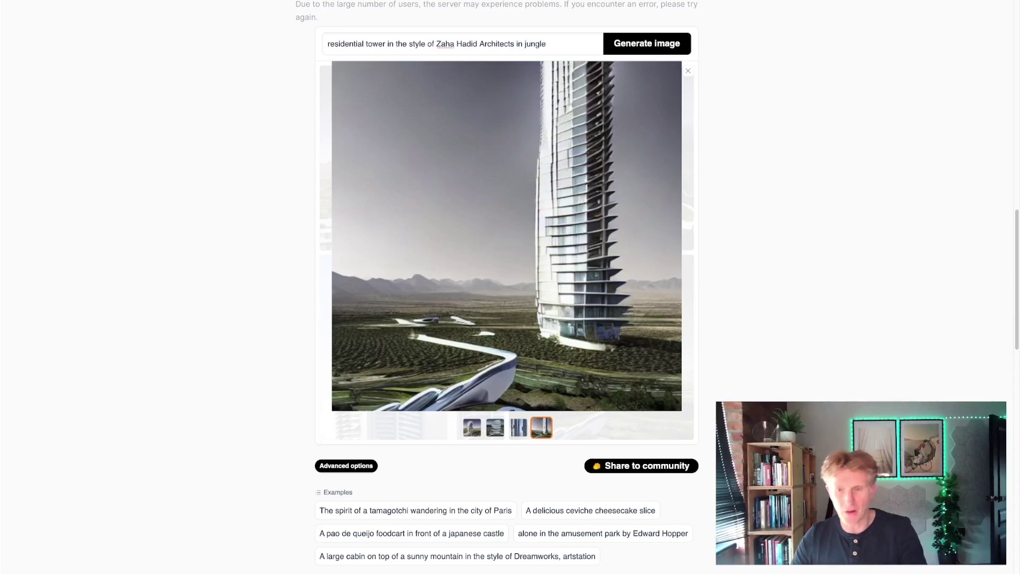
{"action": "double_click", "coordinate": [342, 44]}
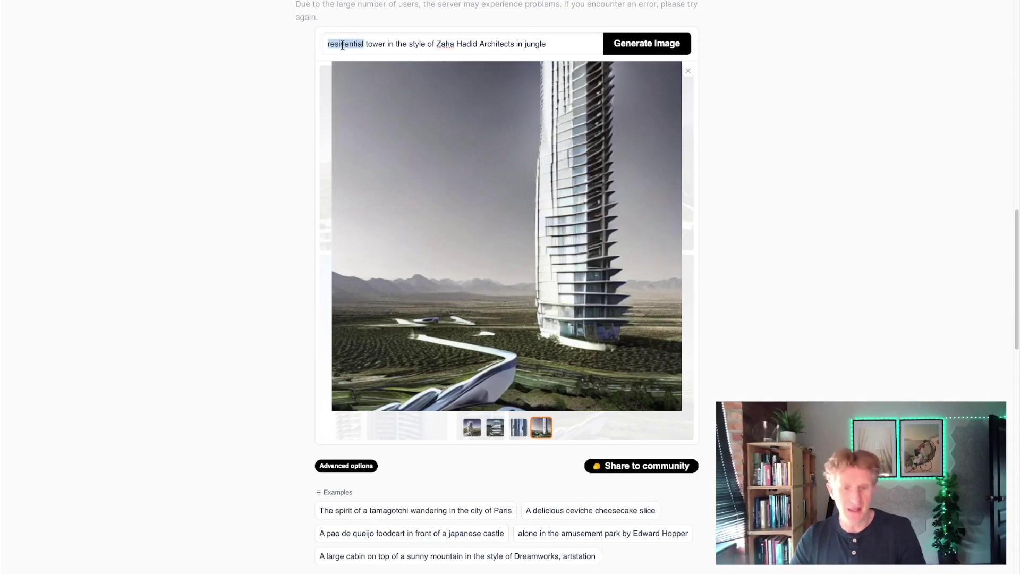
{"action": "type", "text": "office"}
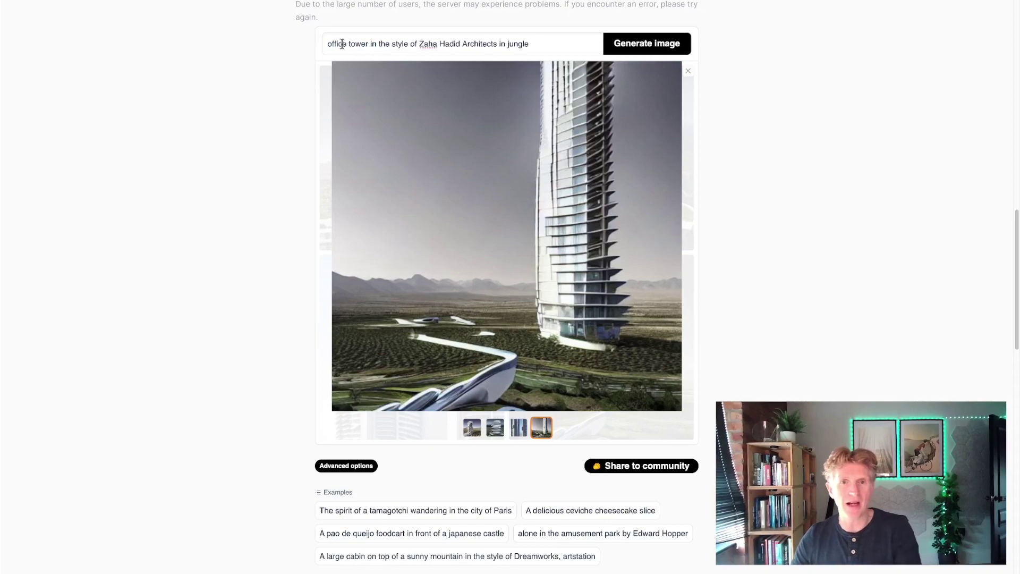
{"action": "left_click", "coordinate": [646, 48]}
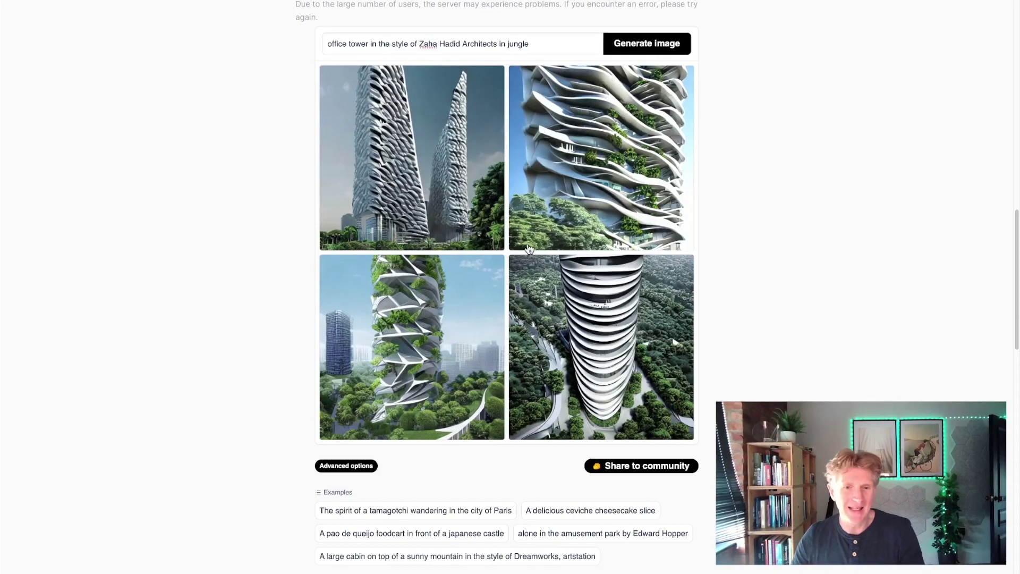
Enlarge the jungle office tower images and step back through them one by one.
{"action": "left_click", "coordinate": [440, 327]}
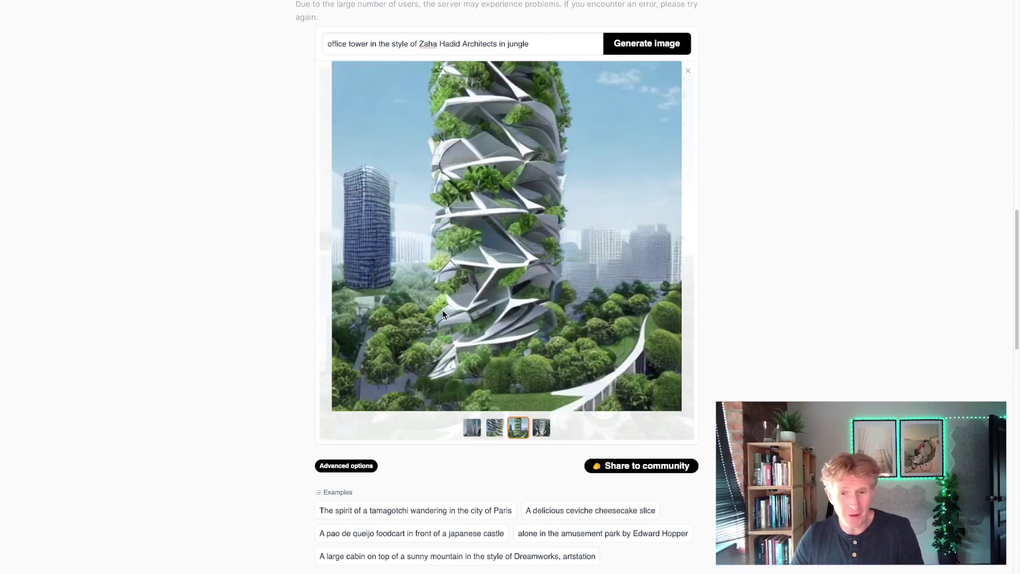
{"action": "left_click", "coordinate": [442, 309]}
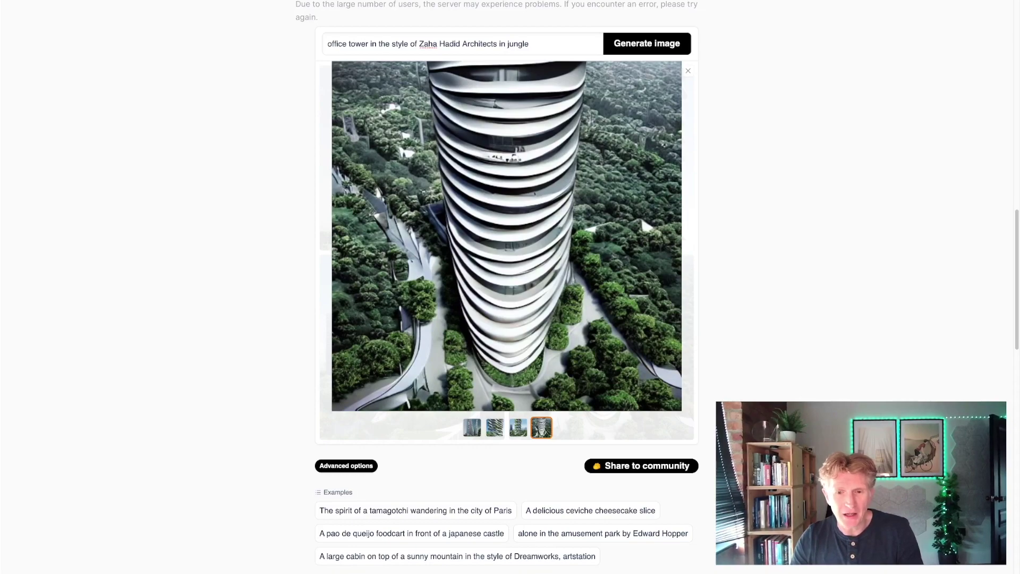
{"action": "key", "text": "Left"}
{"action": "key", "text": "Left"}
{"action": "key", "text": "Left"}
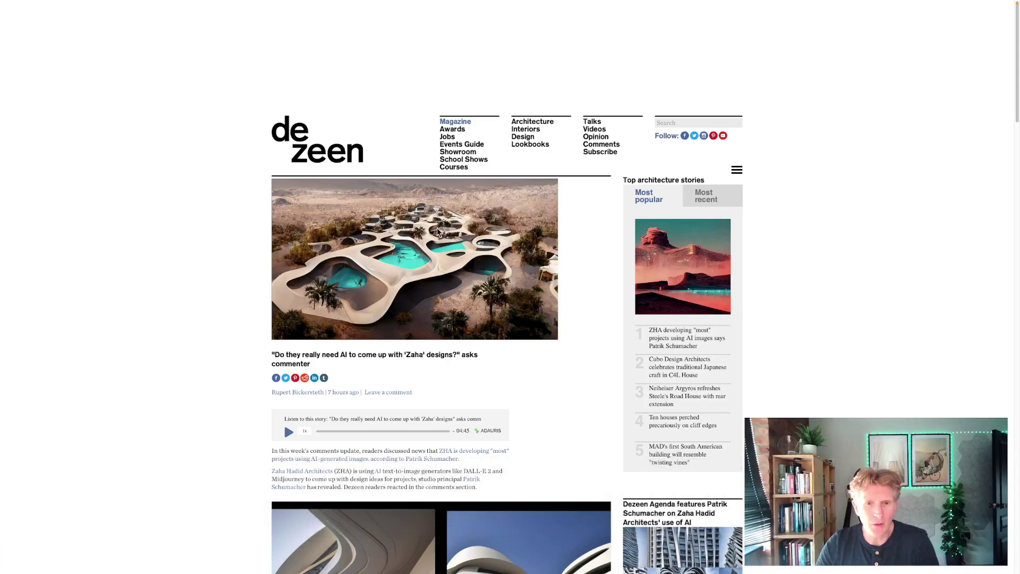
{"action": "scroll", "coordinate": [438, 232], "scroll_direction": "down", "scroll_amount": 1}
{"action": "scroll", "coordinate": [438, 232], "scroll_direction": "down", "scroll_amount": 1}
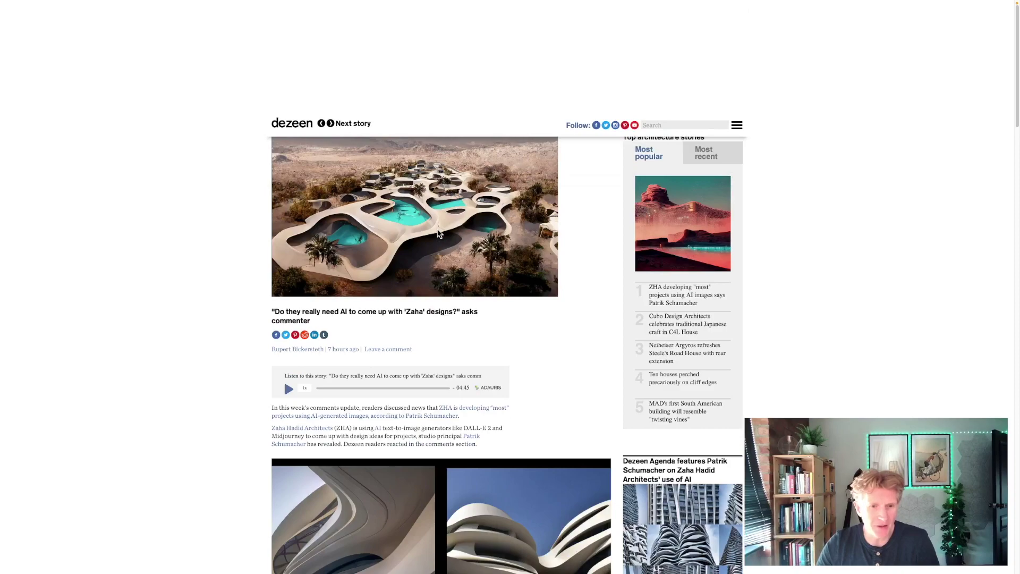
{"action": "scroll", "coordinate": [439, 232], "scroll_direction": "down", "scroll_amount": 1}
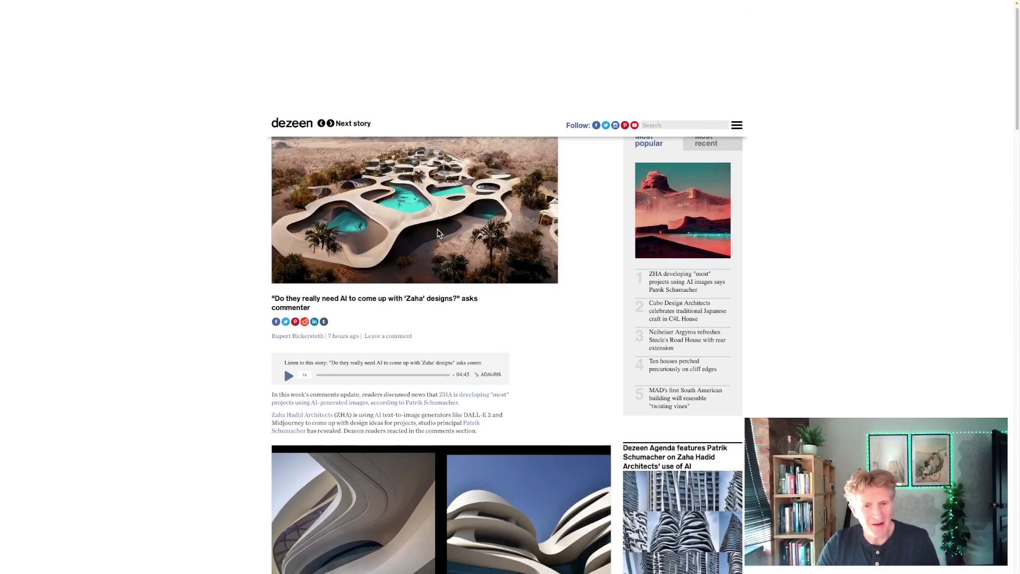
{"action": "scroll", "coordinate": [438, 232], "scroll_direction": "down", "scroll_amount": 2}
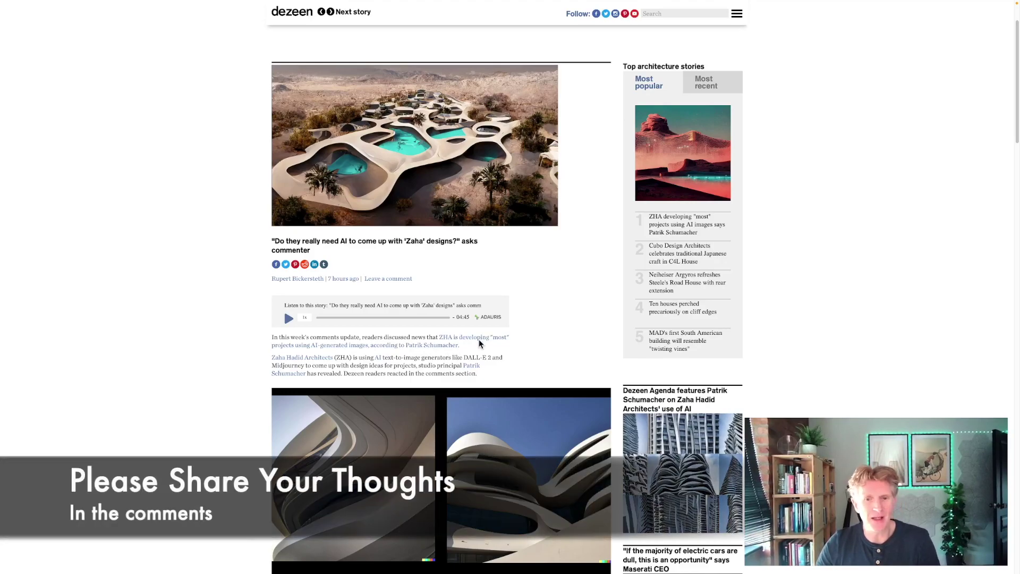
{"action": "scroll", "coordinate": [479, 340], "scroll_direction": "down", "scroll_amount": 1}
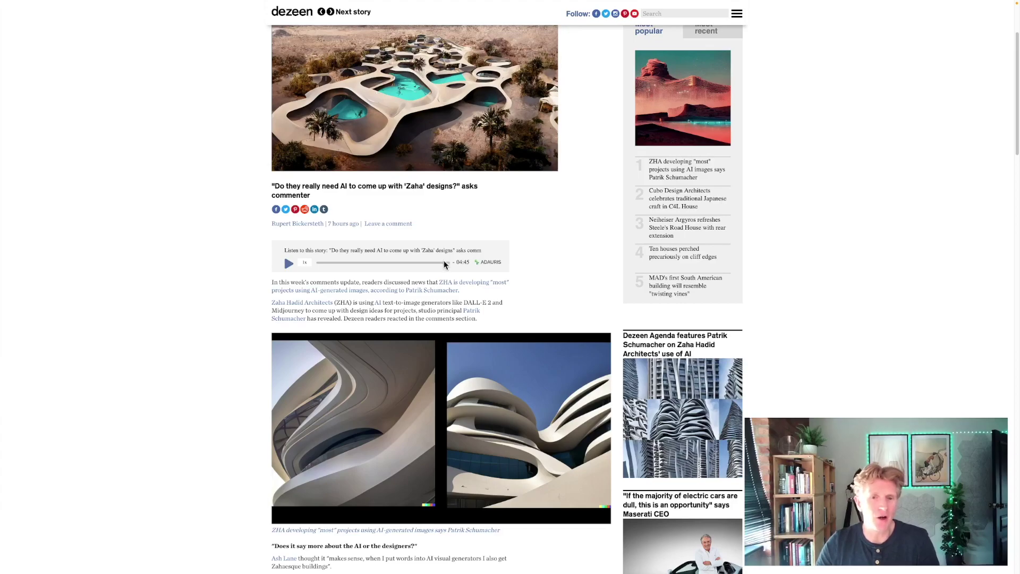
{"action": "scroll", "coordinate": [444, 264], "scroll_direction": "down", "scroll_amount": 1}
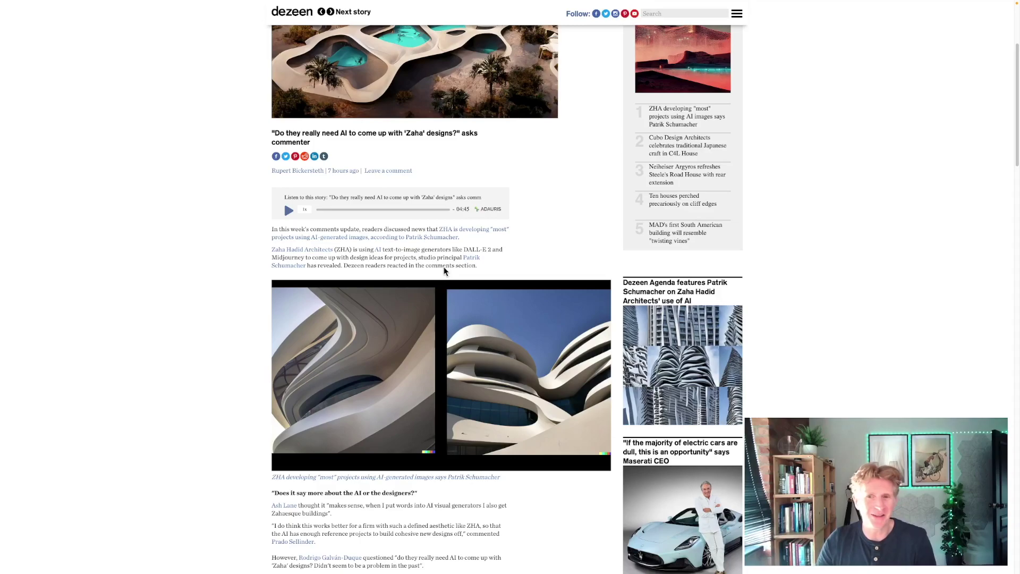
{"action": "scroll", "coordinate": [449, 273], "scroll_direction": "down", "scroll_amount": 1}
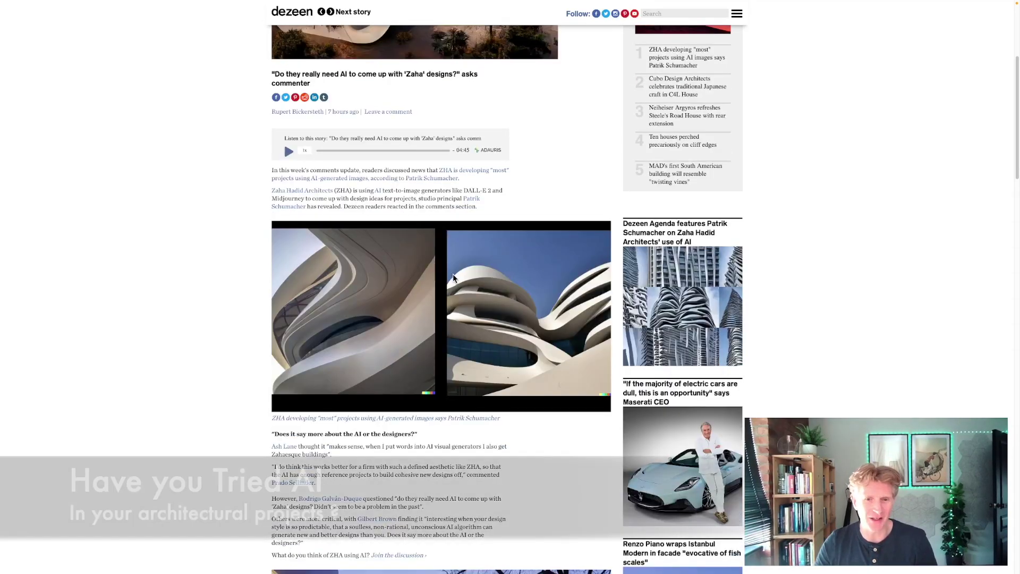
{"action": "scroll", "coordinate": [453, 277], "scroll_direction": "down", "scroll_amount": 4}
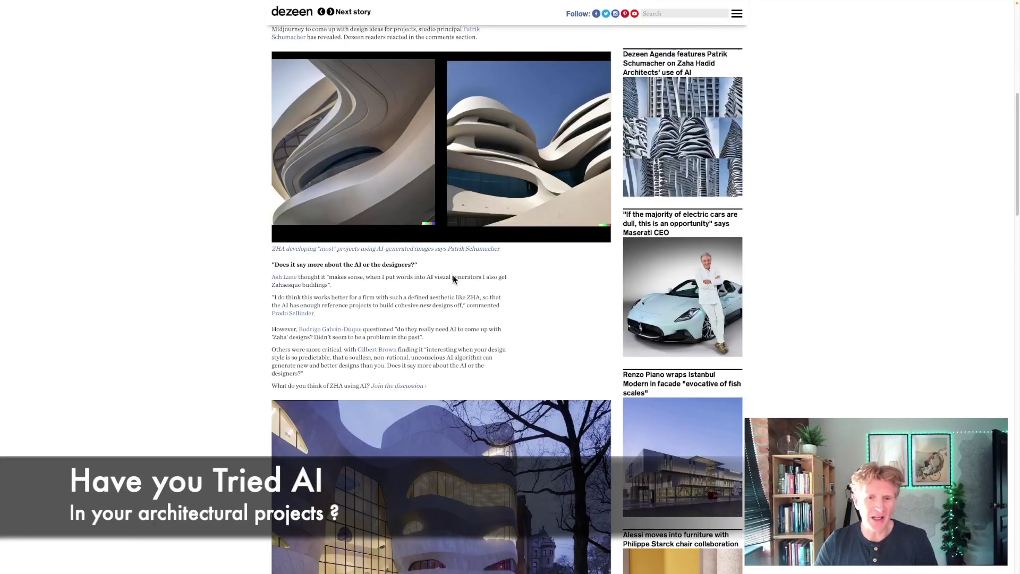
{"action": "scroll", "coordinate": [453, 279], "scroll_direction": "down", "scroll_amount": 2}
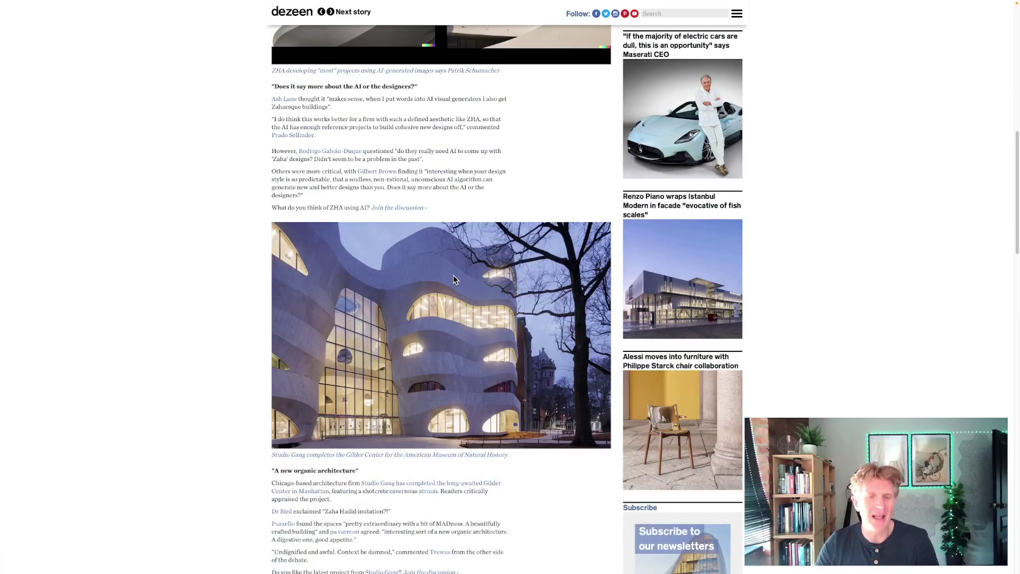
{"action": "scroll", "coordinate": [492, 304], "scroll_direction": "down", "scroll_amount": 3}
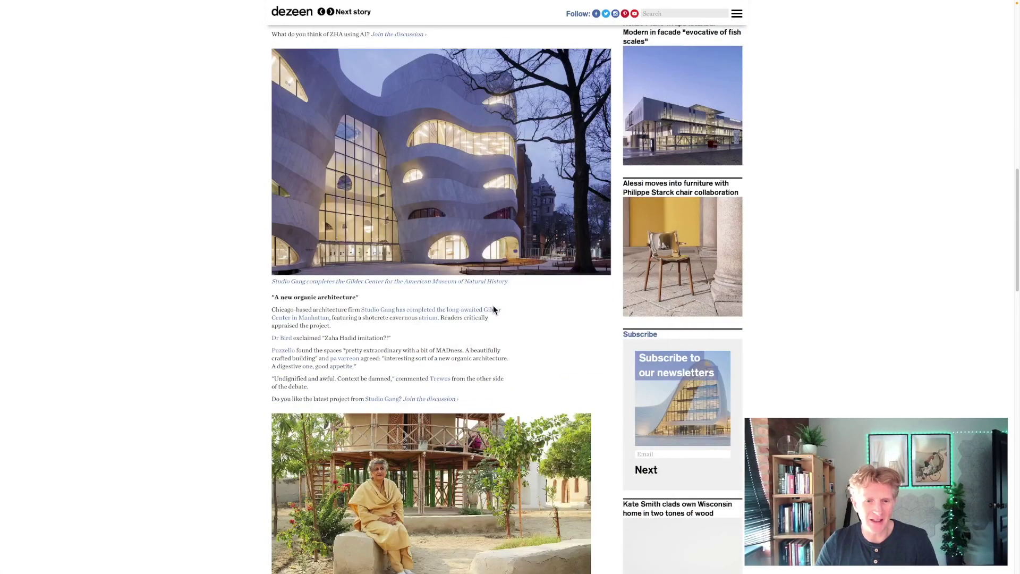
{"action": "scroll", "coordinate": [504, 305], "scroll_direction": "up", "scroll_amount": 14}
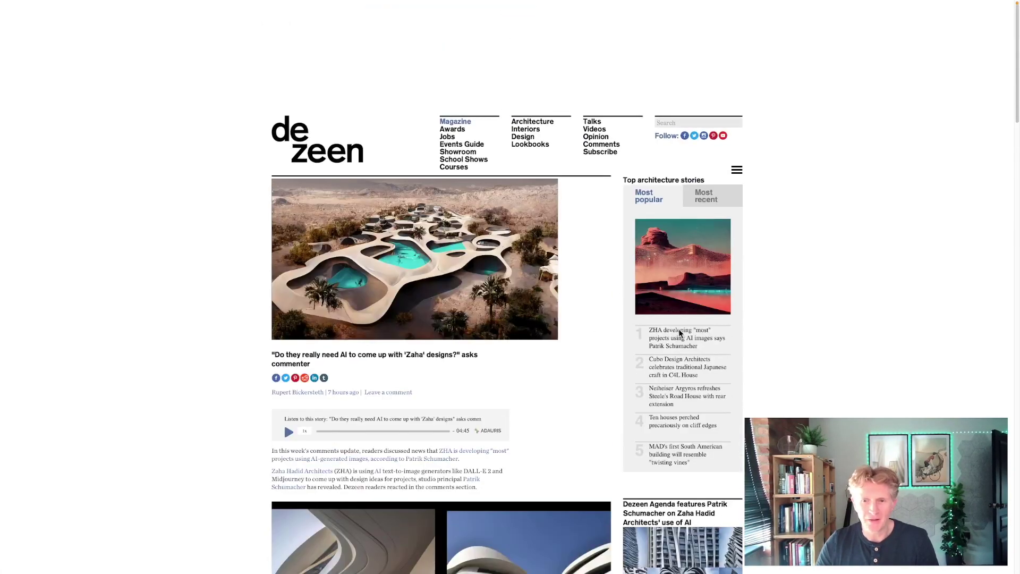
Open the Dezeen article on ZHA's AI-generated projects and view its DALL-E screenshot full size.
{"action": "left_click", "coordinate": [670, 335]}
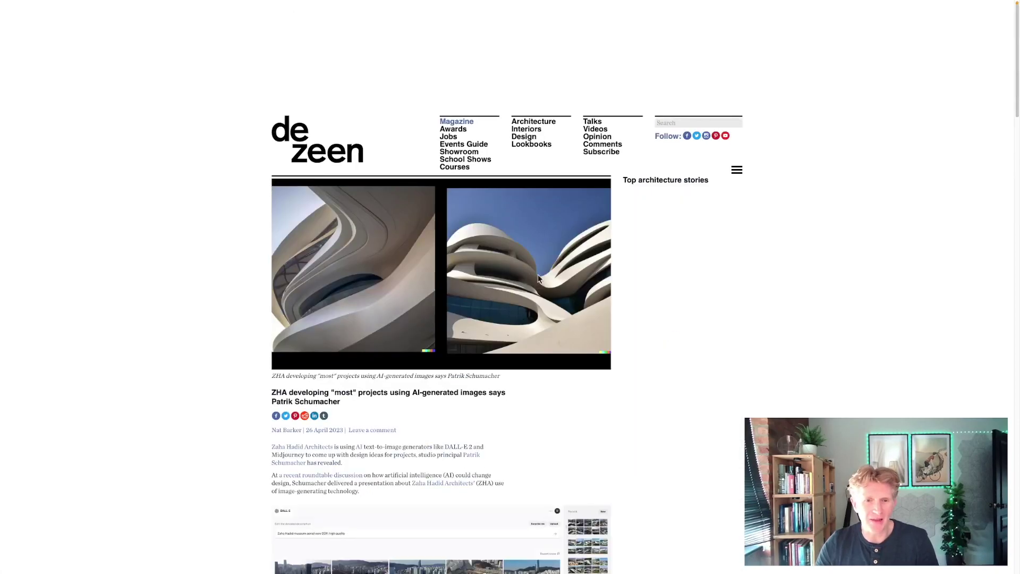
{"action": "scroll", "coordinate": [671, 335], "scroll_direction": "down", "scroll_amount": 2}
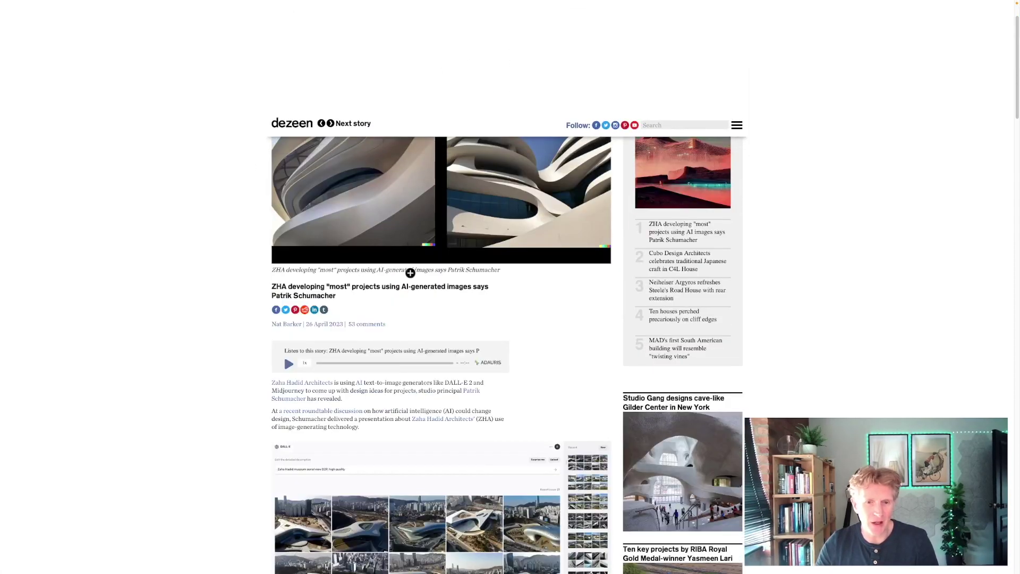
{"action": "scroll", "coordinate": [410, 273], "scroll_direction": "down", "scroll_amount": 5}
{"action": "left_click", "coordinate": [557, 264]}
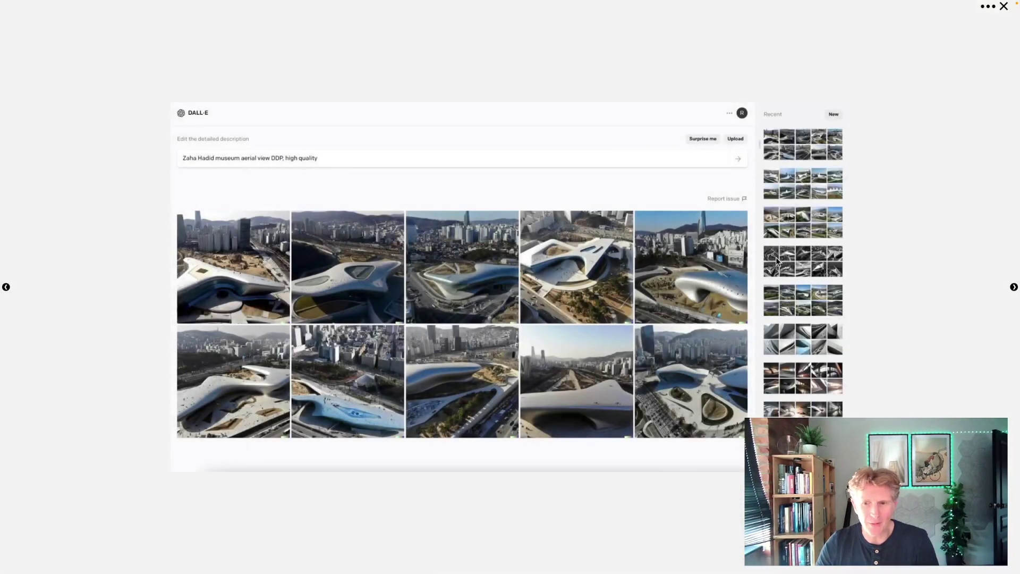
{"action": "key", "text": "Escape"}
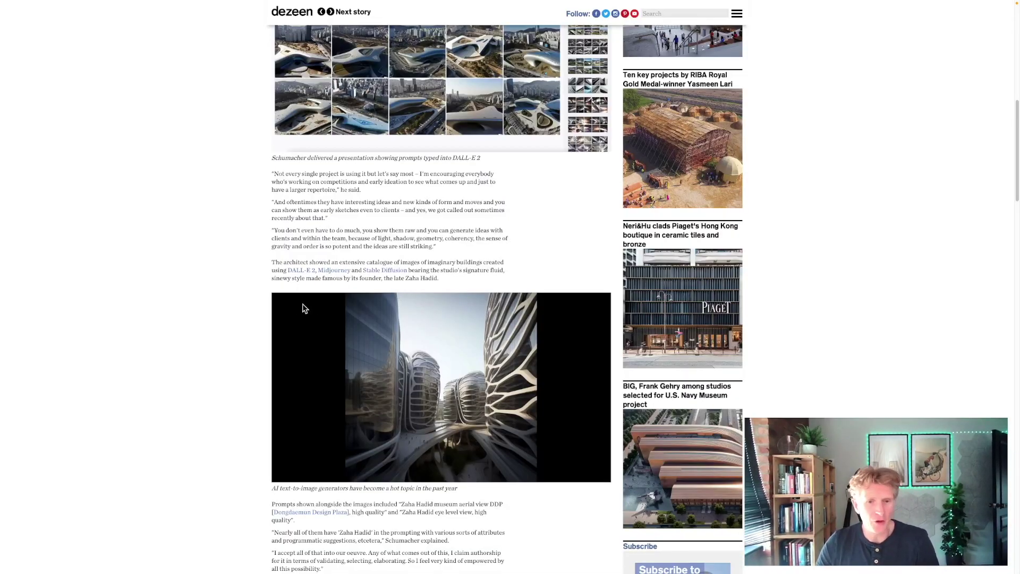
Scroll down the article to the potential Neom project images and ZHA's AI research group.
{"action": "scroll", "coordinate": [308, 310], "scroll_direction": "down", "scroll_amount": 1}
{"action": "scroll", "coordinate": [331, 312], "scroll_direction": "down", "scroll_amount": 1}
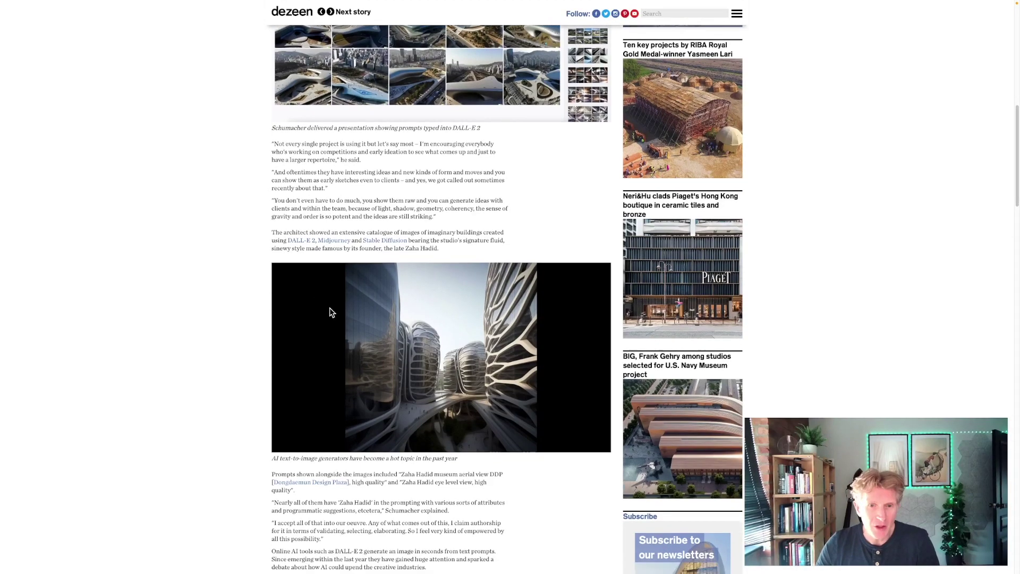
{"action": "scroll", "coordinate": [329, 312], "scroll_direction": "down", "scroll_amount": 3}
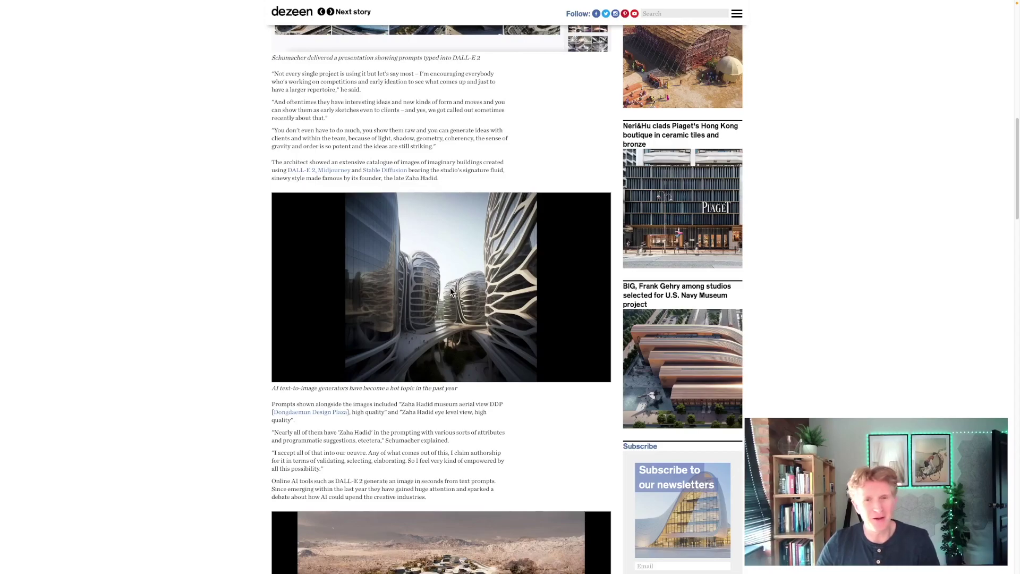
{"action": "scroll", "coordinate": [449, 288], "scroll_direction": "down", "scroll_amount": 6}
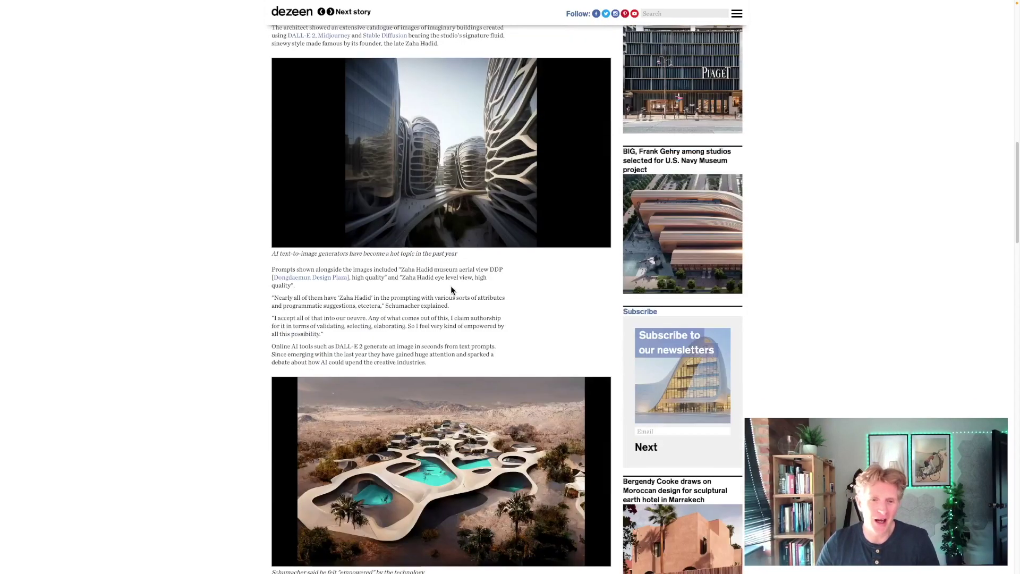
{"action": "scroll", "coordinate": [467, 285], "scroll_direction": "down", "scroll_amount": 3}
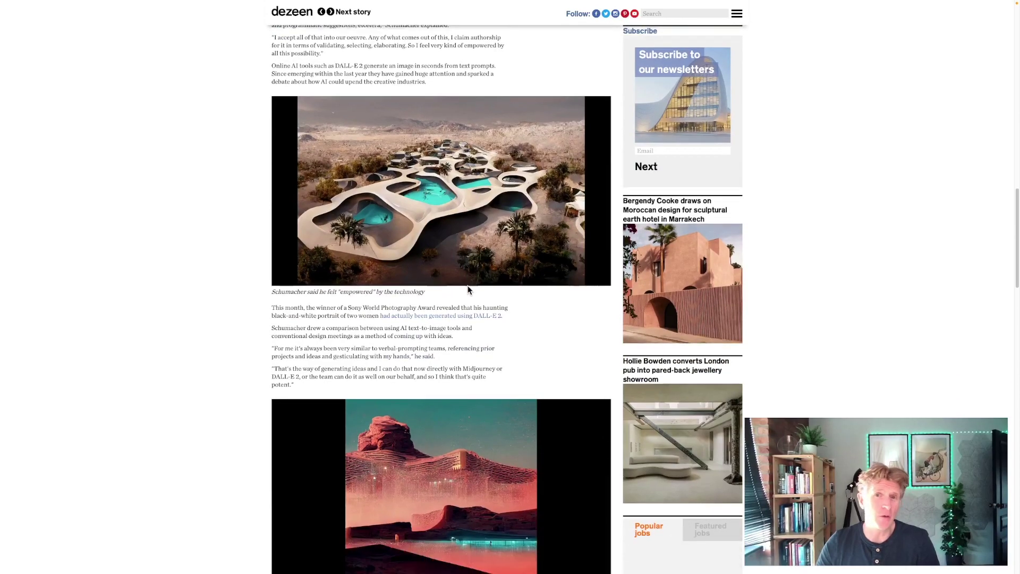
{"action": "scroll", "coordinate": [470, 291], "scroll_direction": "down", "scroll_amount": 3}
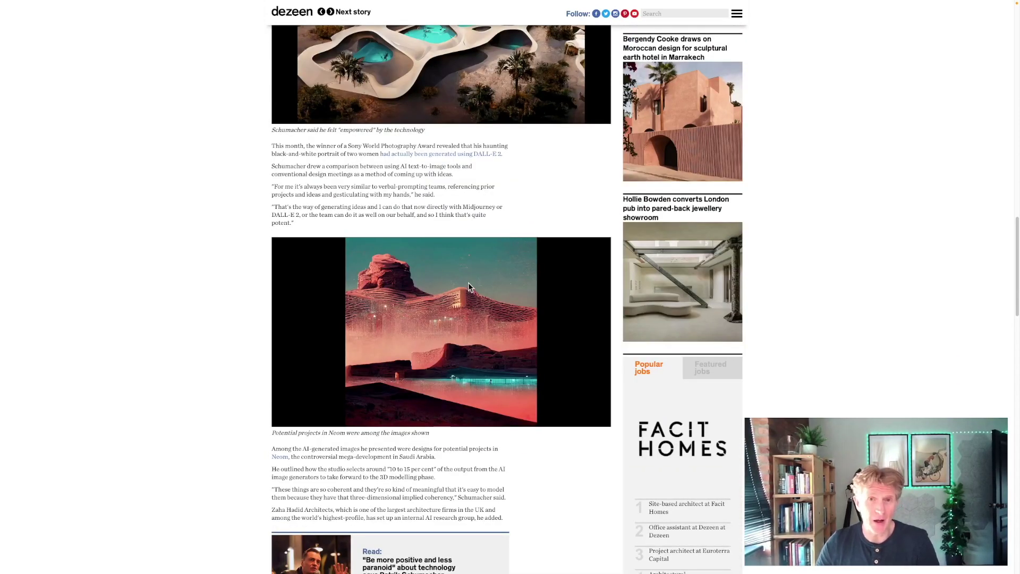
{"action": "scroll", "coordinate": [467, 286], "scroll_direction": "down", "scroll_amount": 1}
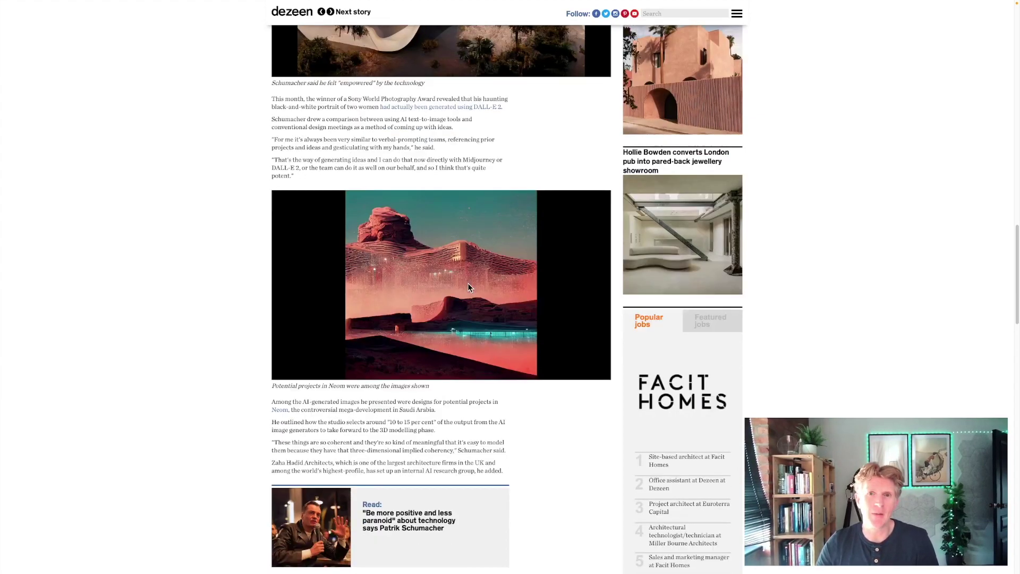